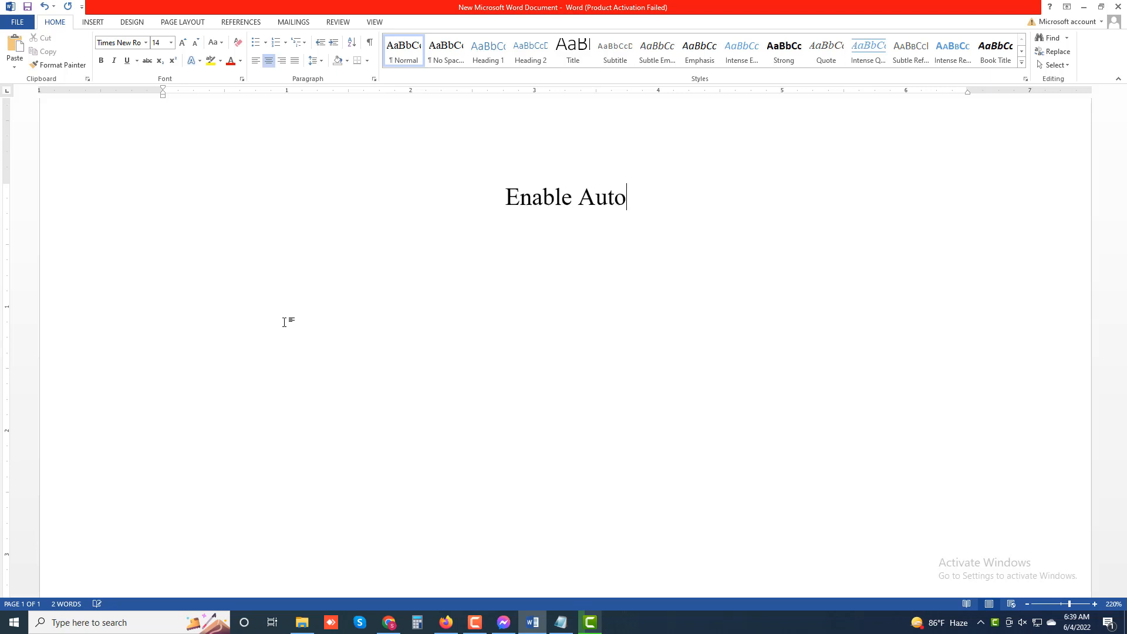
Complete the title as "Enable Auto-Mute When Joining Zoom Meetings - Part 01" with "When" spelled correctly, and add a new line below it
type("-M")
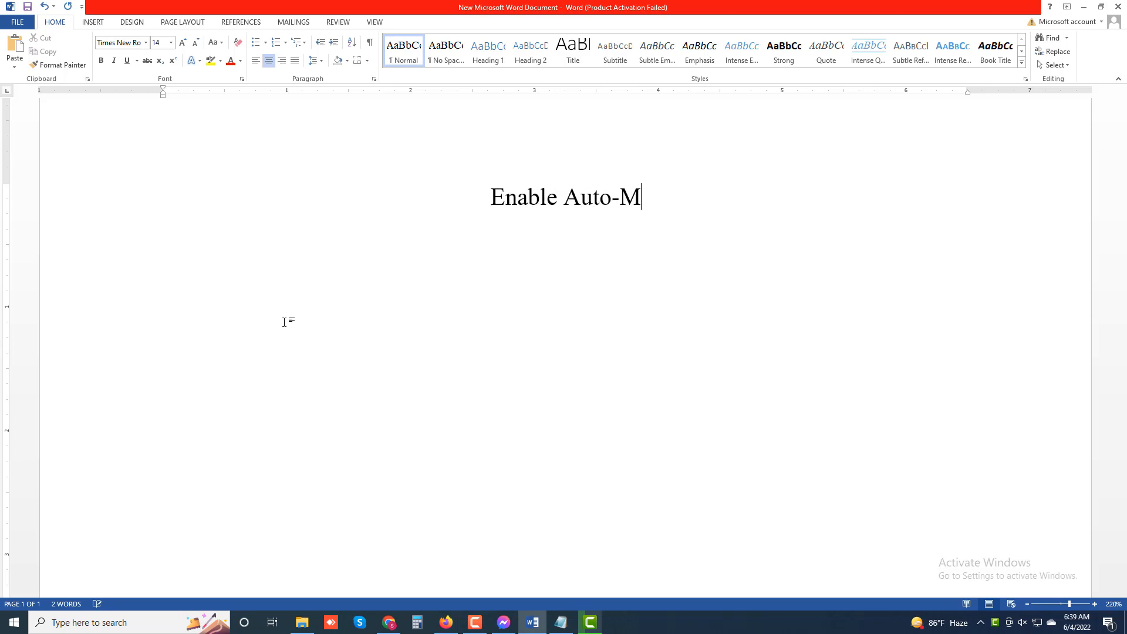
type("ute Whne")
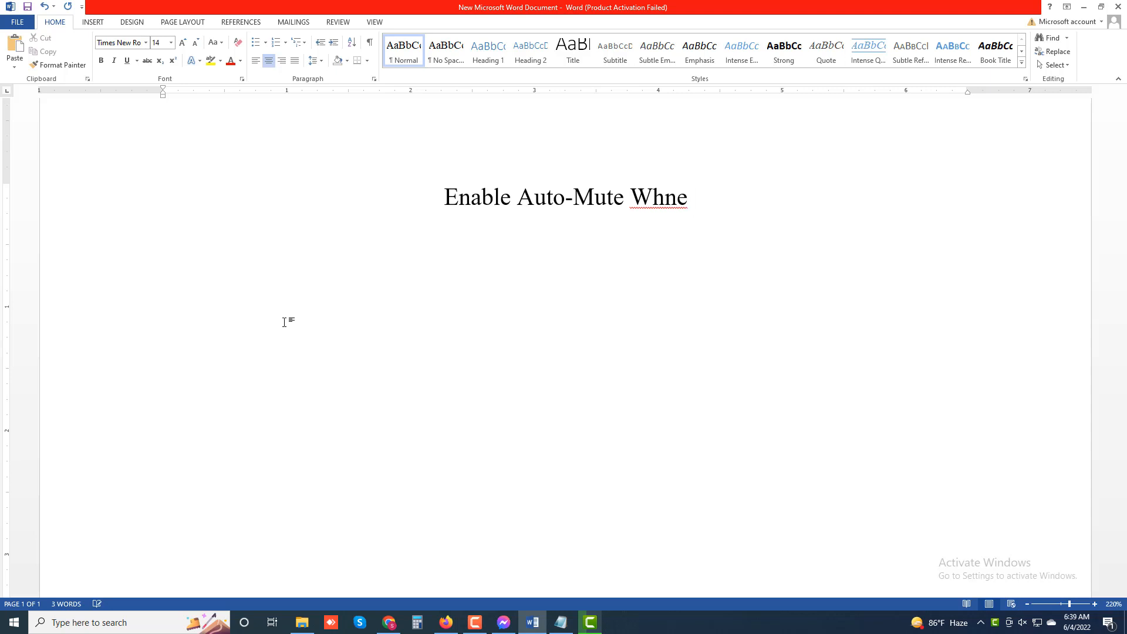
type(" Joining ")
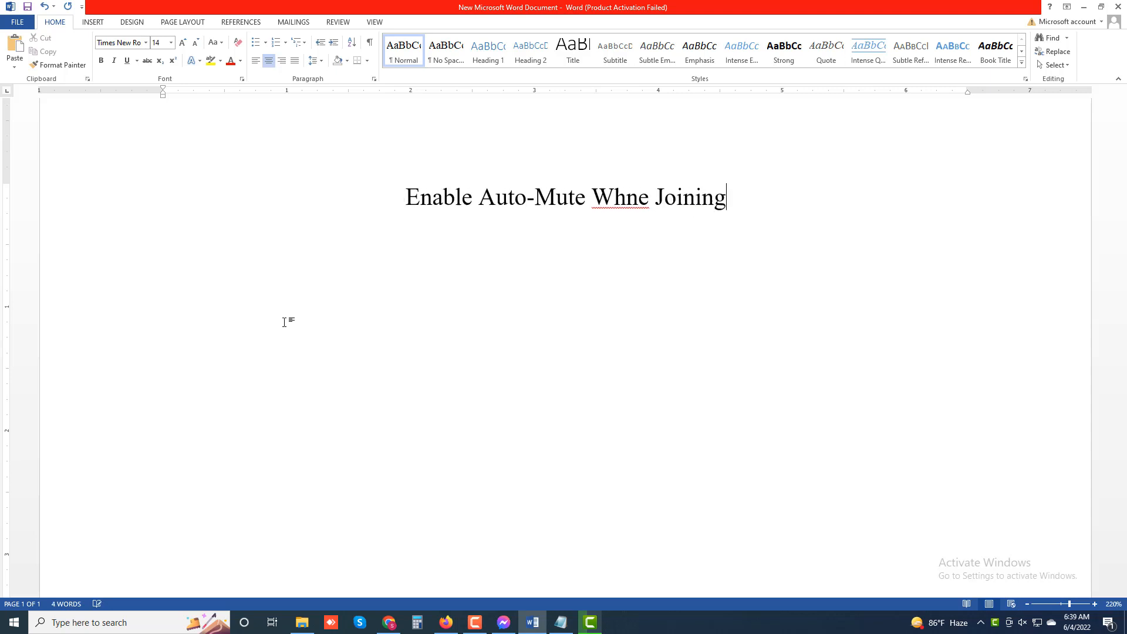
type("Zoom")
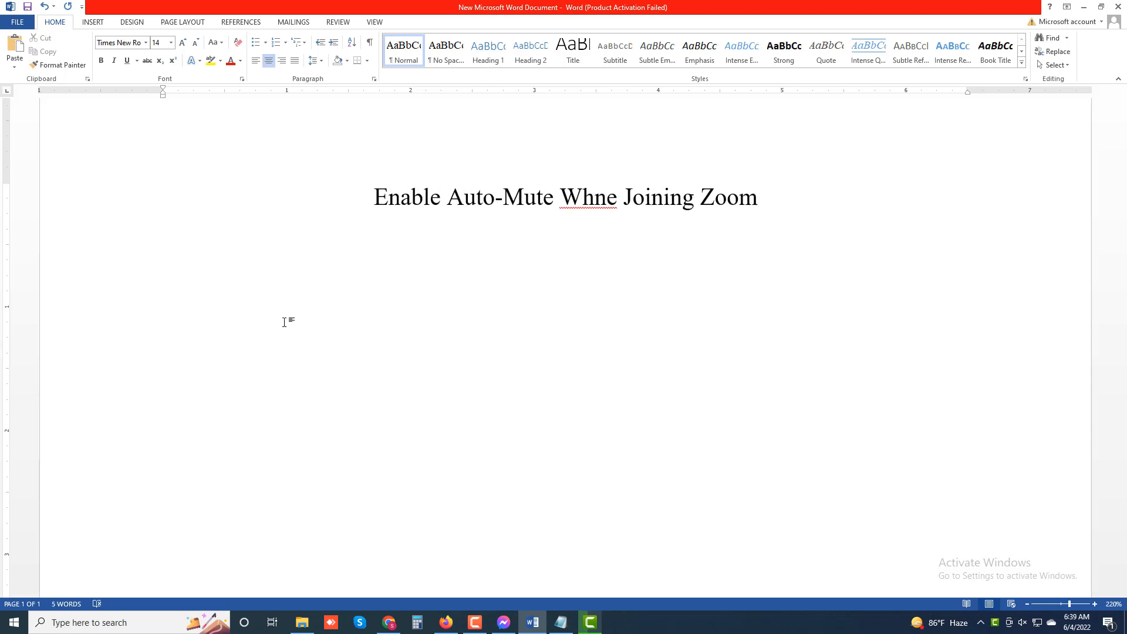
type(" Mee")
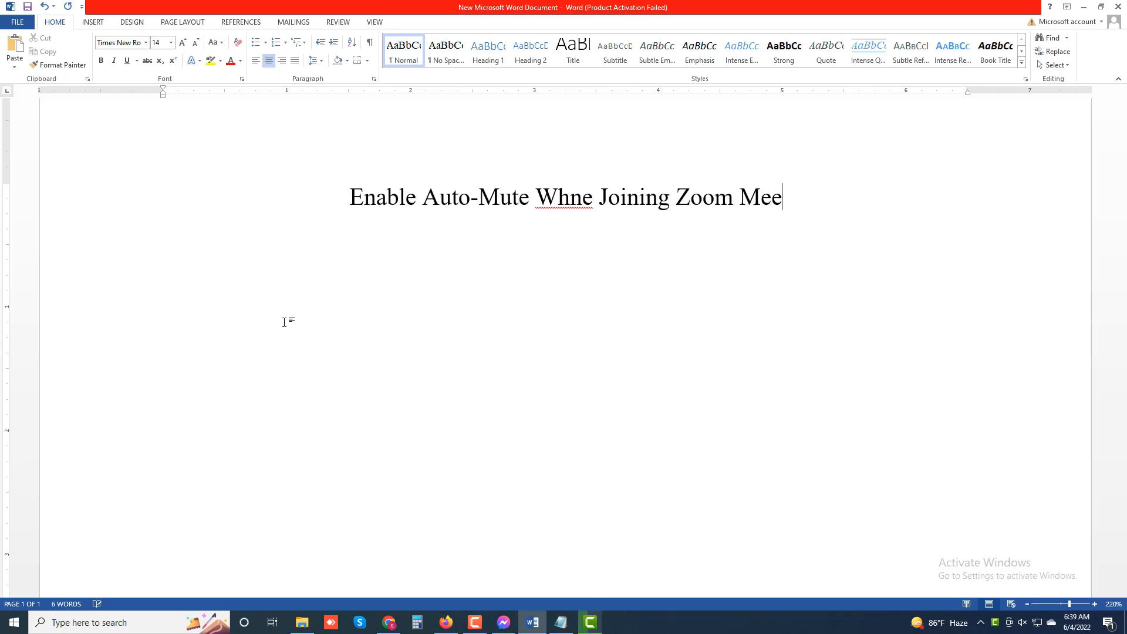
type("tings ")
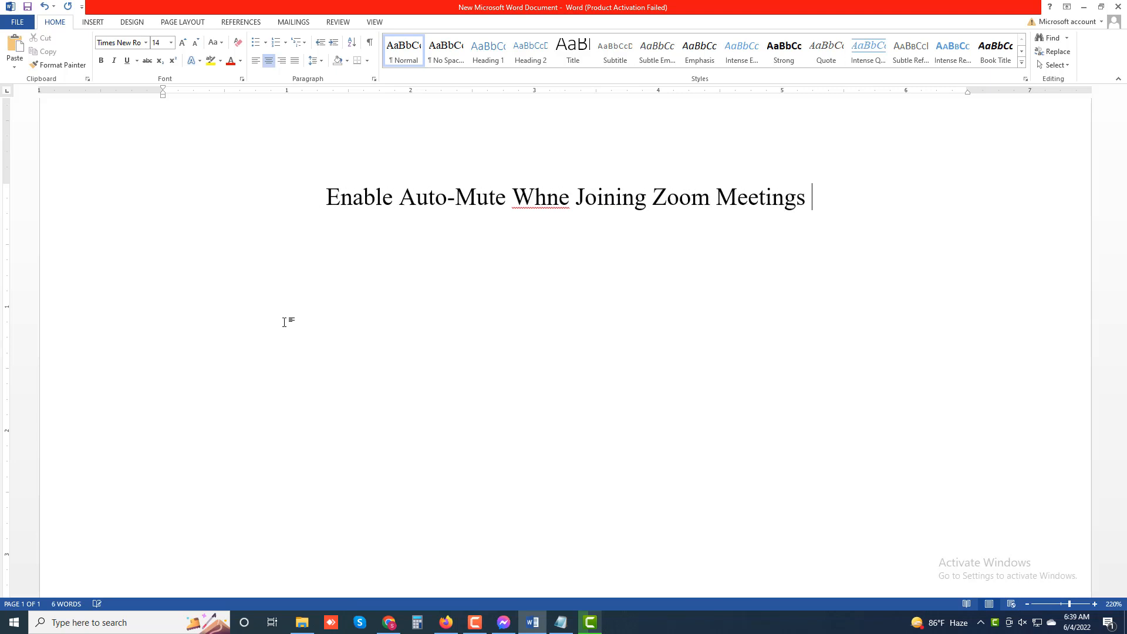
type("- Part 01")
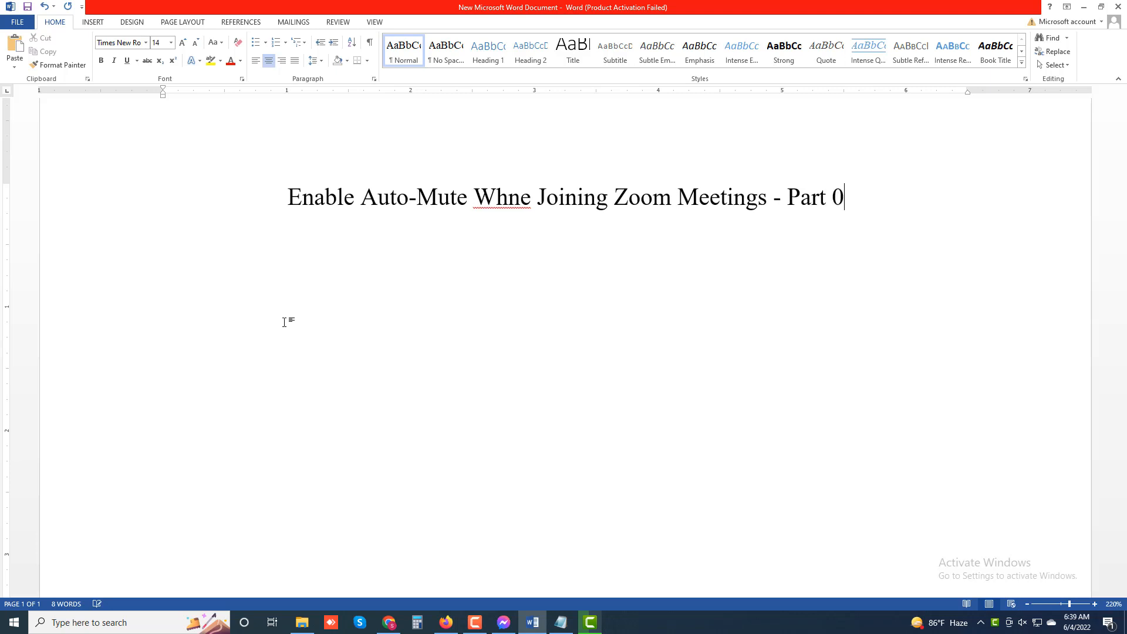
key("Return")
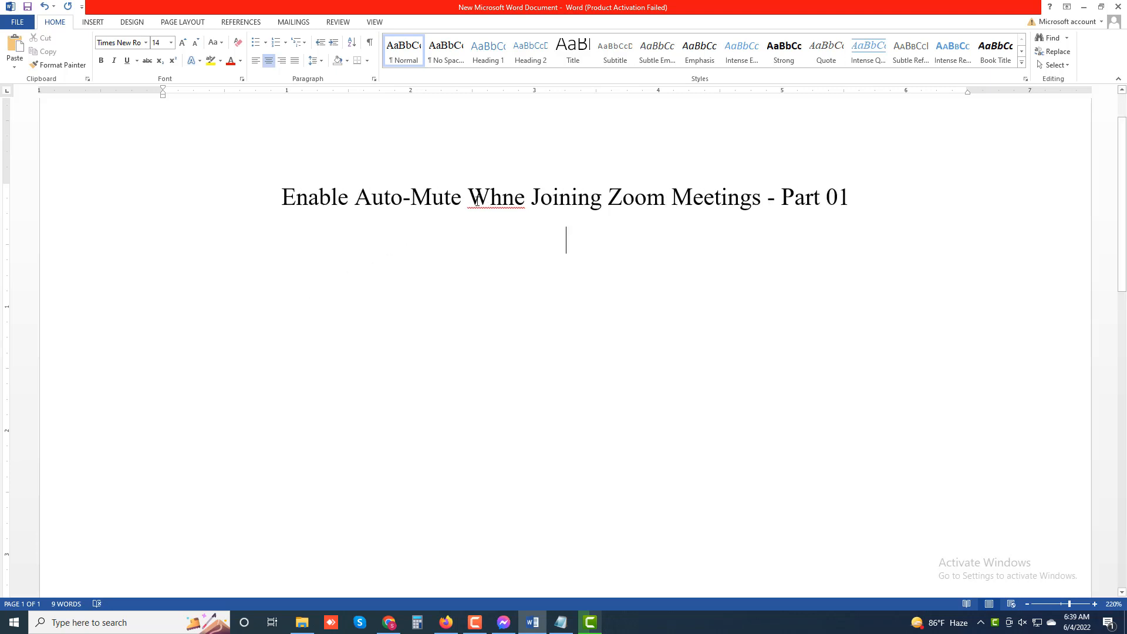
right_click(524, 208)
left_click(551, 230)
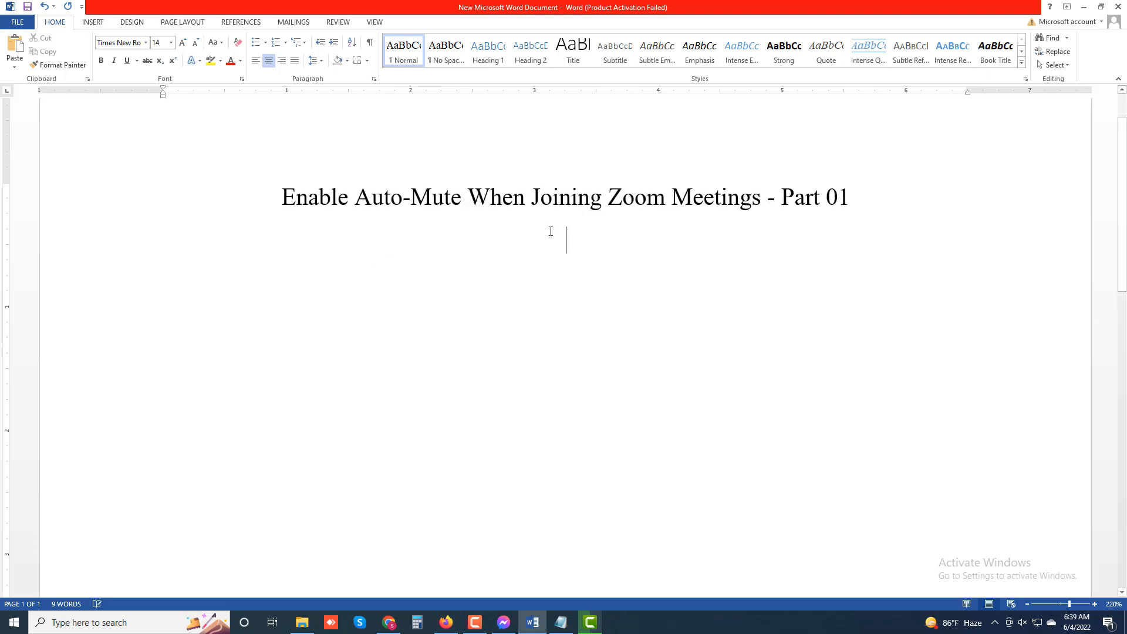
Justify the line below the title and begin its paragraph with "Some people prefer to join meeting muted so that"
key("ctrl+j")
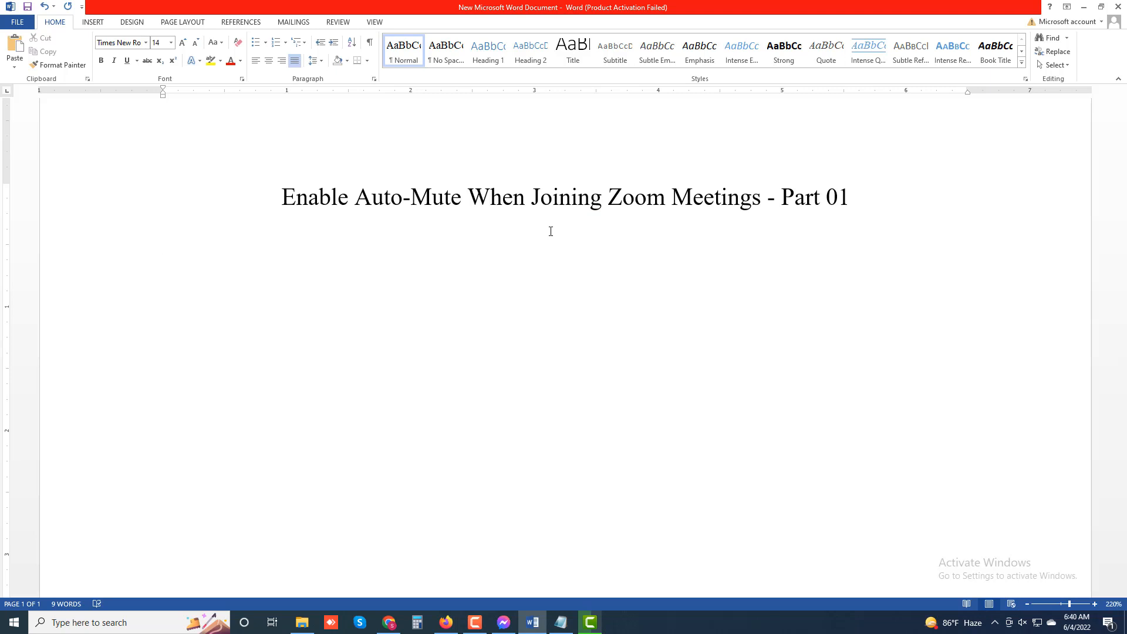
type("Some ")
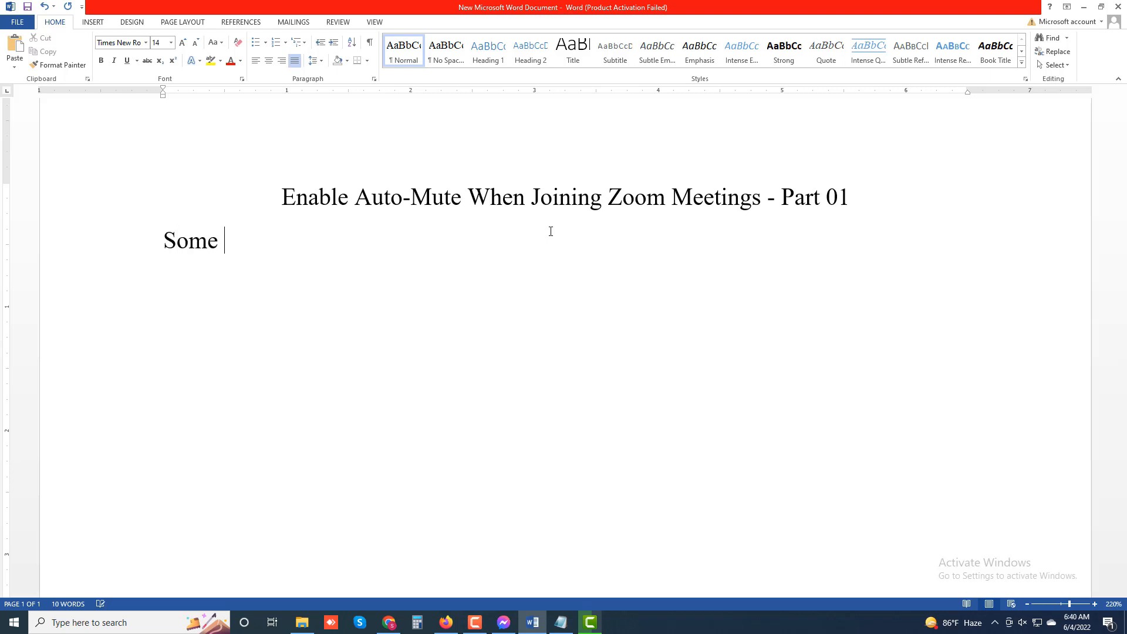
type("peopple")
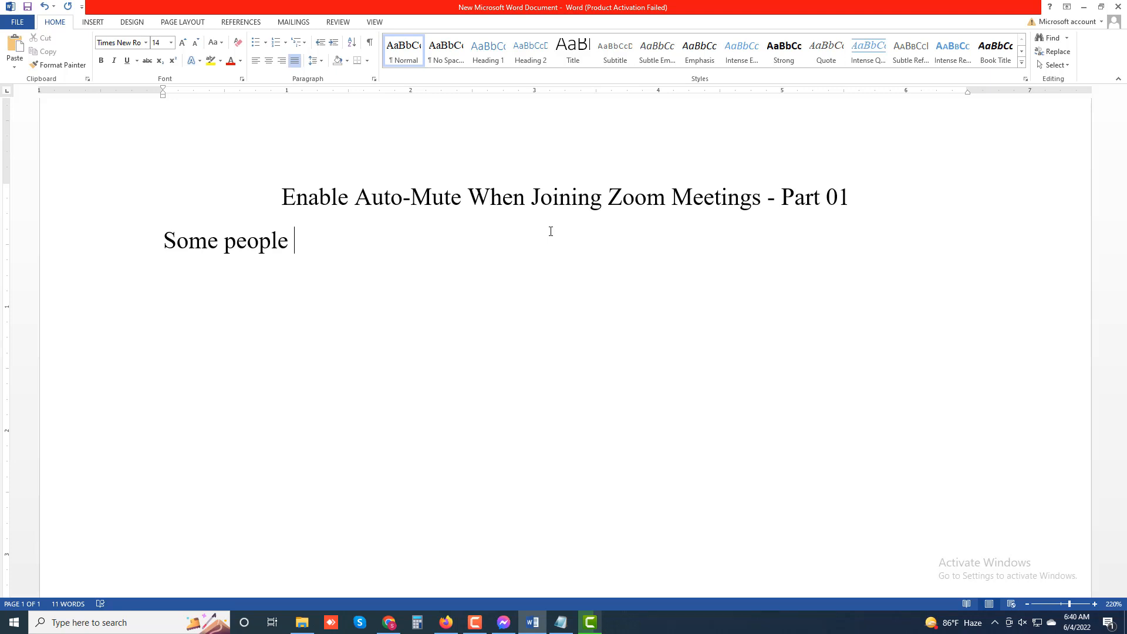
type("prefer t")
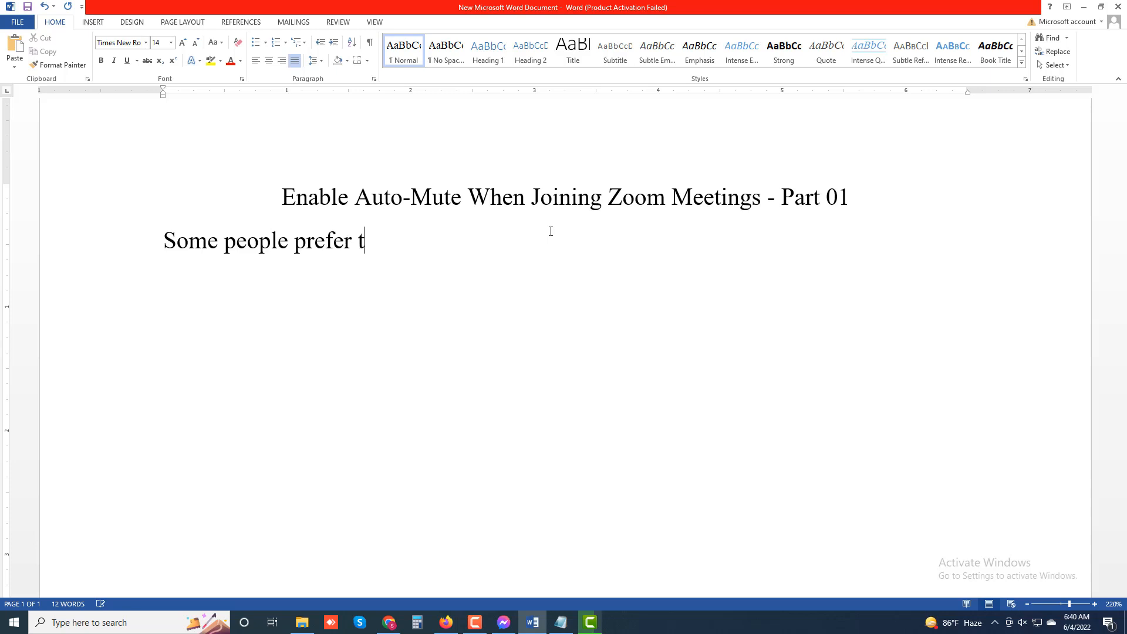
type("o join meetin")
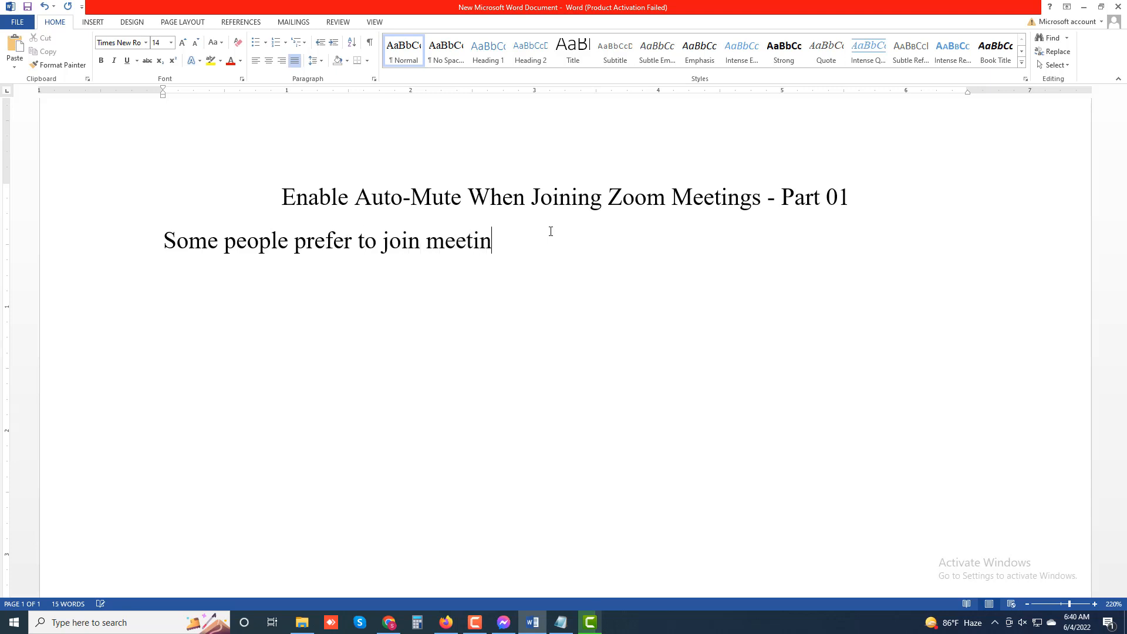
type("g")
type("mutes")
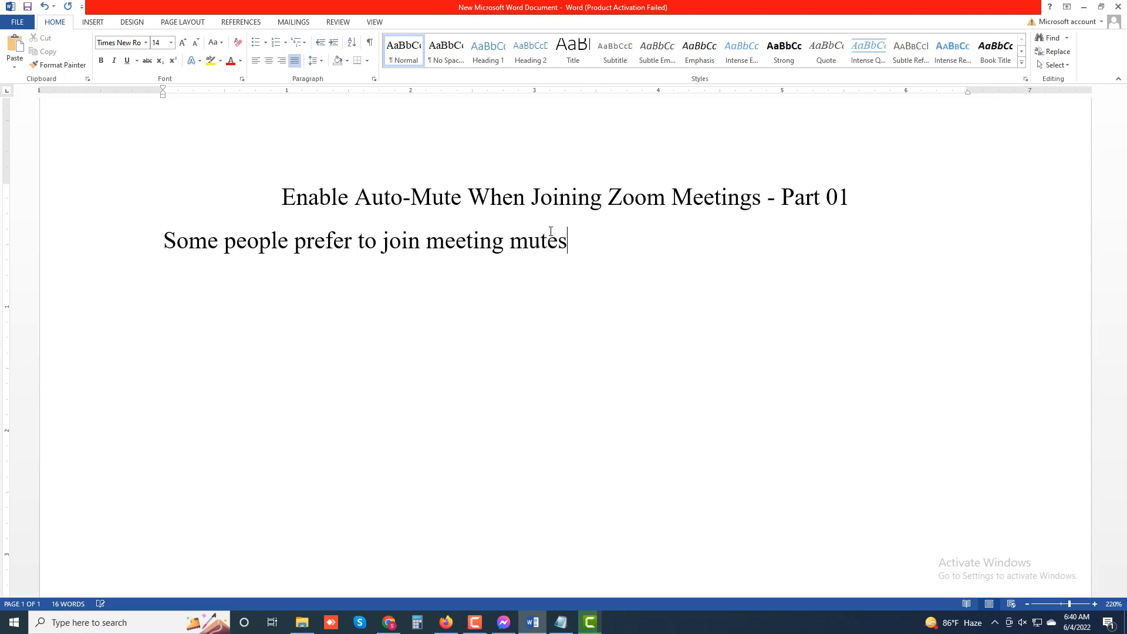
key("BackSpace")
type("d so that")
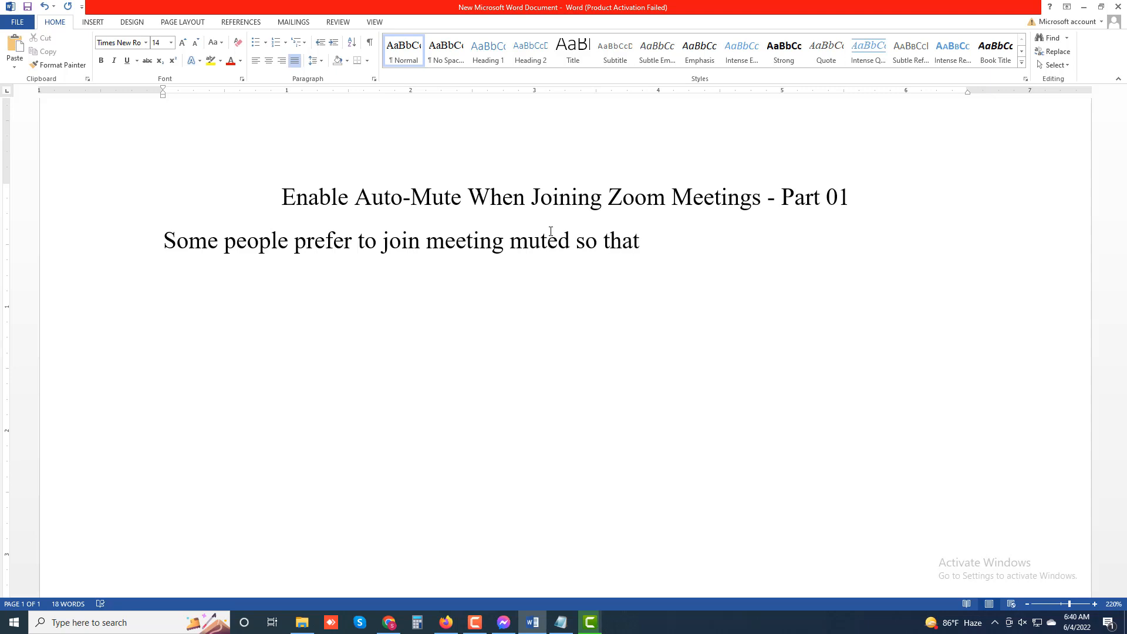
Finish the paragraph's first sentence with "they don't cause unnecessary interruptions when they join."
type(" the")
type("y don")
type("'t ")
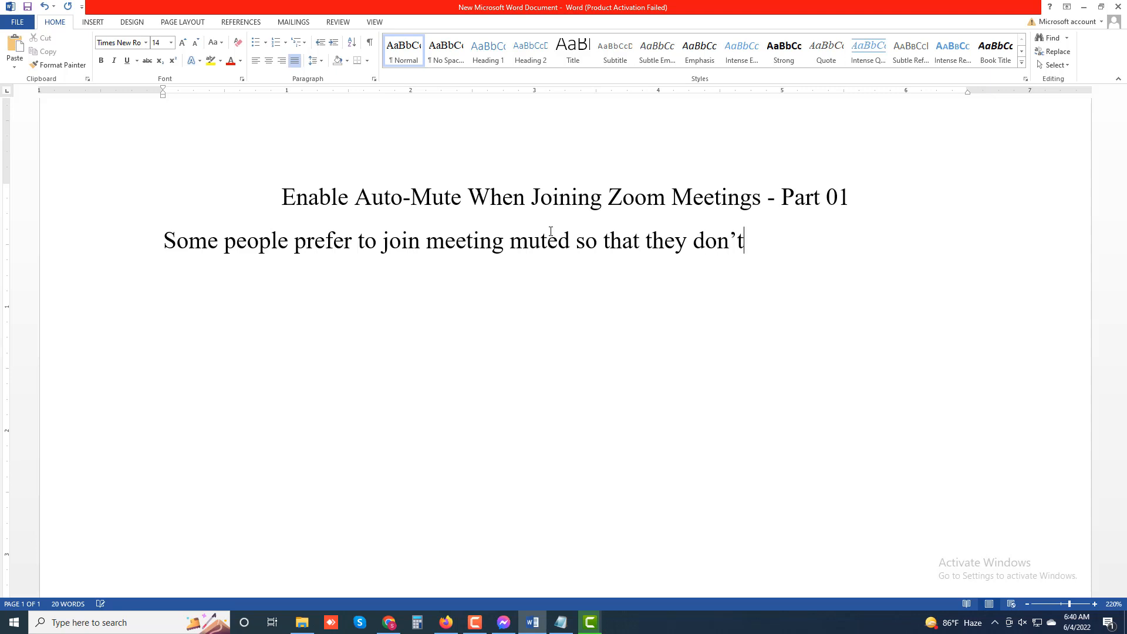
type("cause unnecessa")
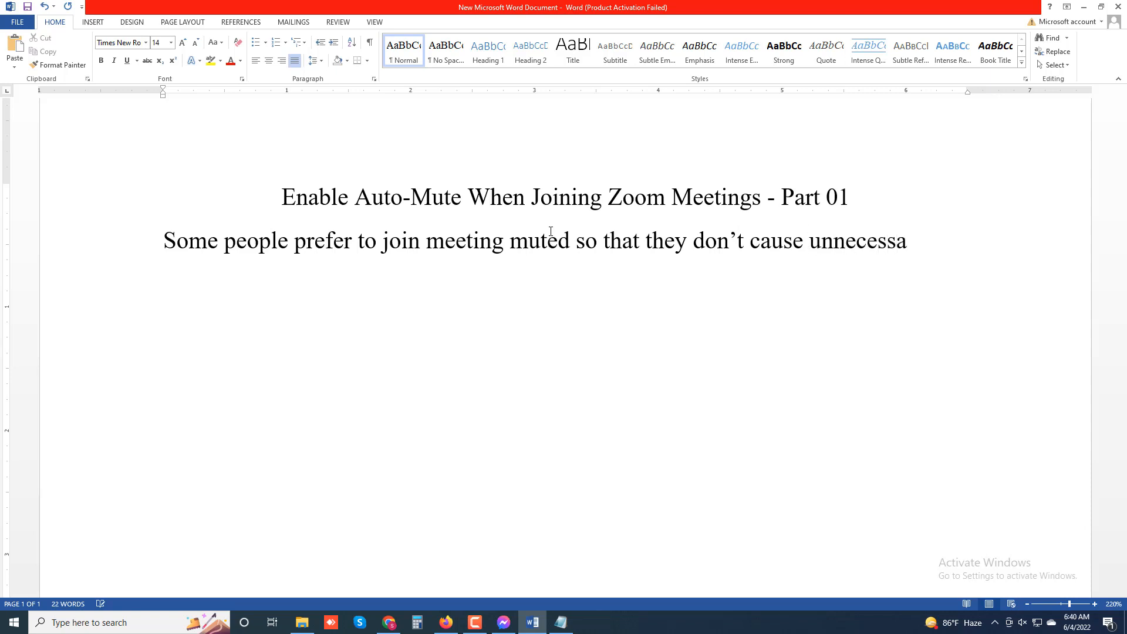
type("ry")
type("inte")
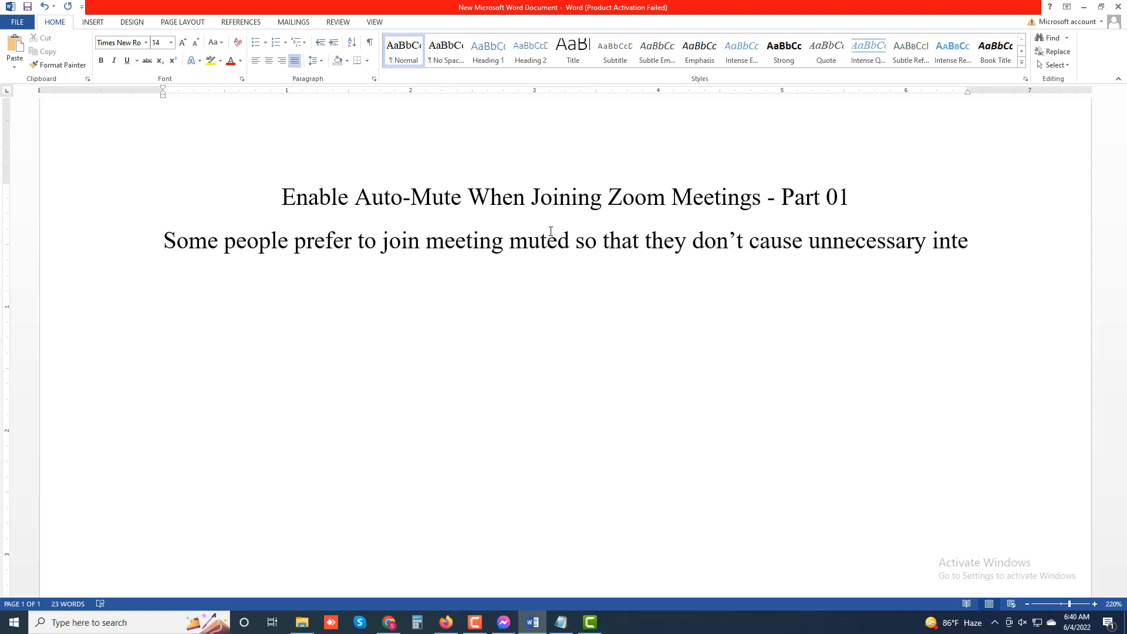
type("rru")
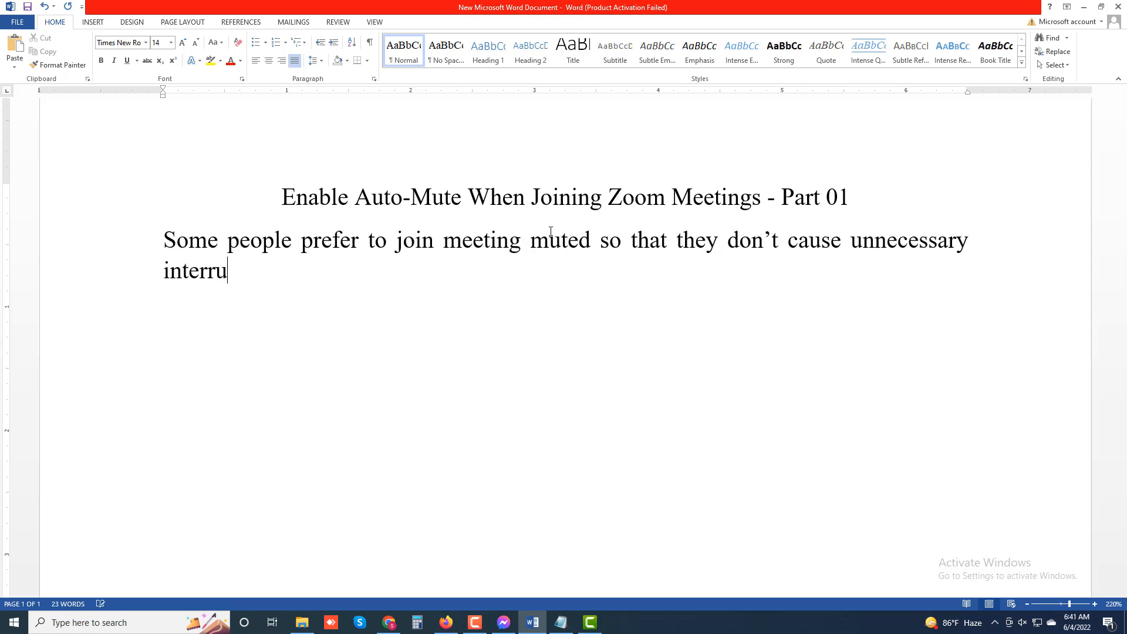
type("ption")
key("BackSpace")
type("s when")
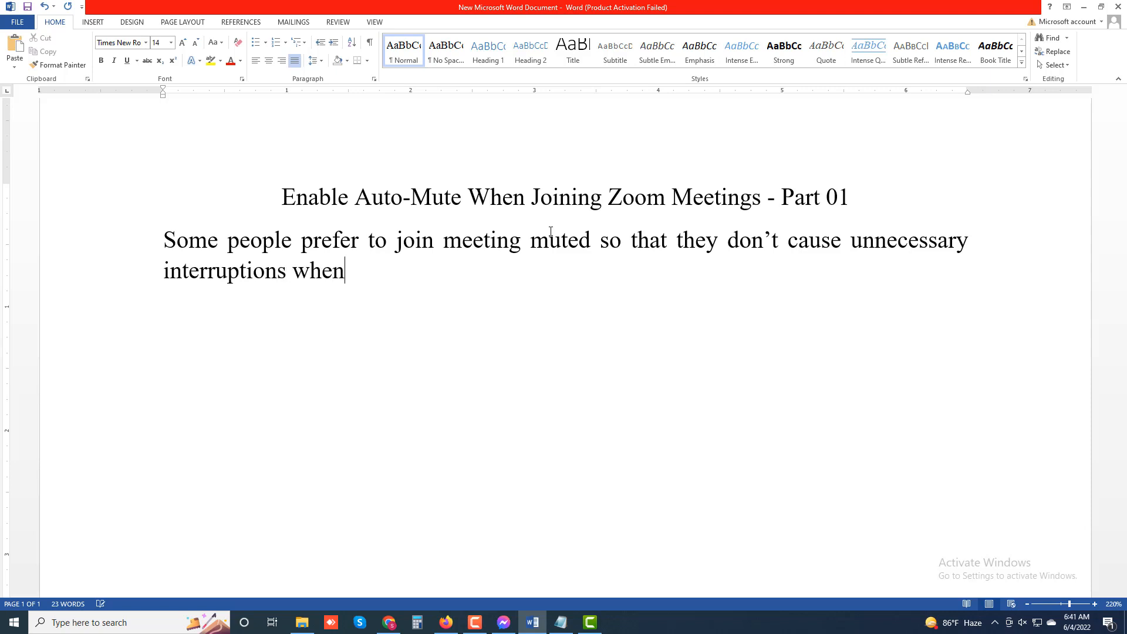
type(" they join.")
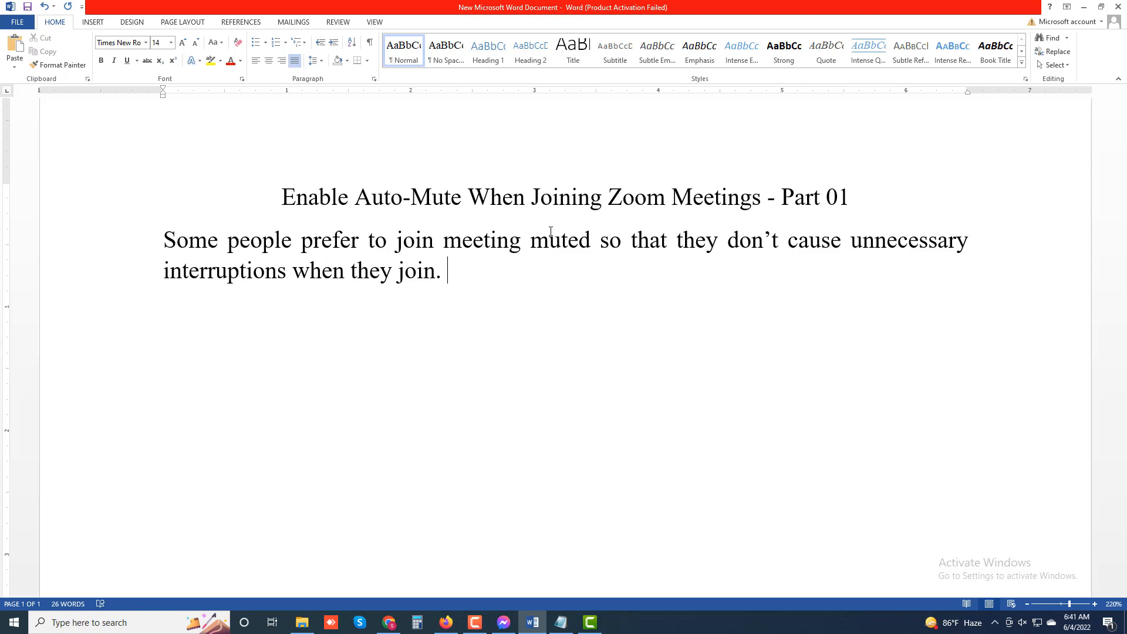
Add the second sentence "Luckily, Zoom has a dedicated setting to allow users to do just this." to the paragraph
type("Luckily ")
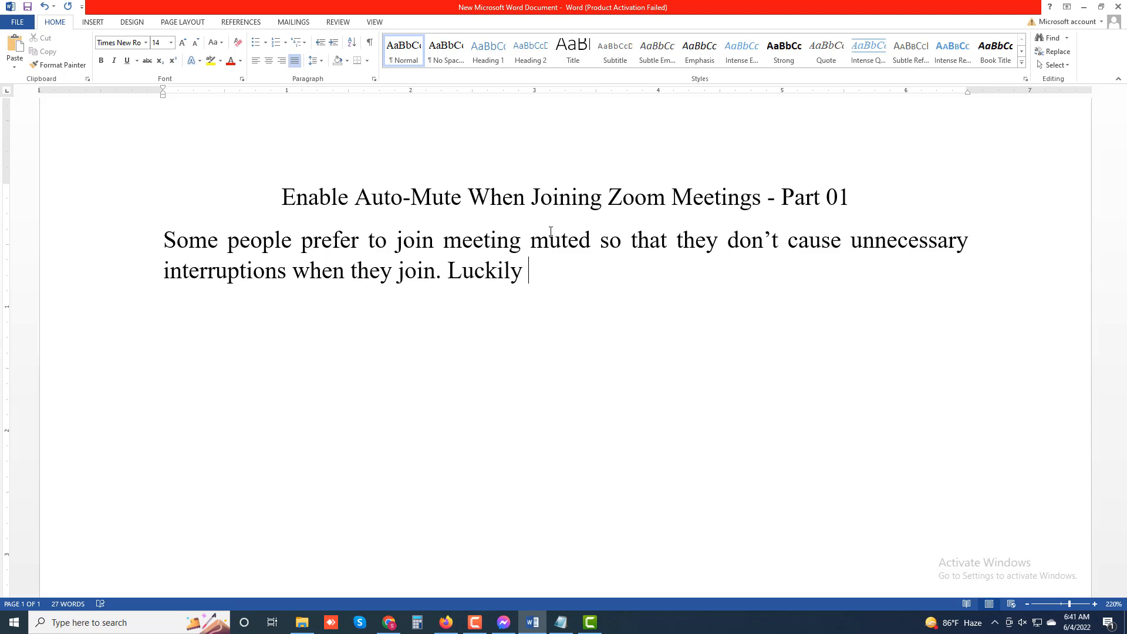
type("zoo")
key("BackSpace")
key("BackSpace")
key("BackSpace")
key("BackSpace")
type(", Zoom has a")
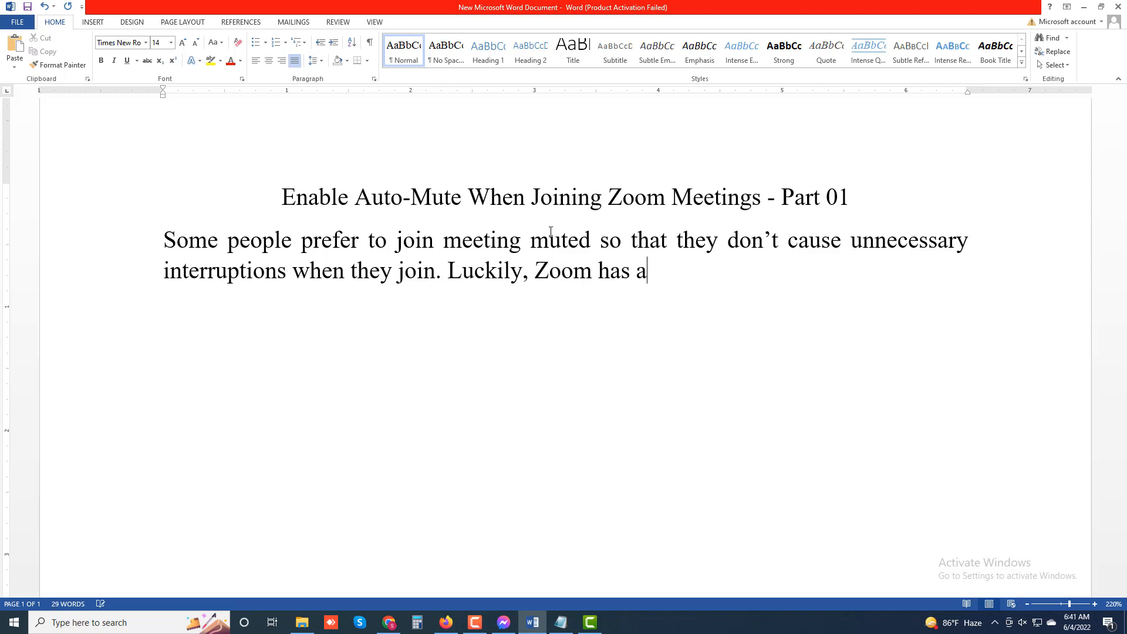
type(" dedica")
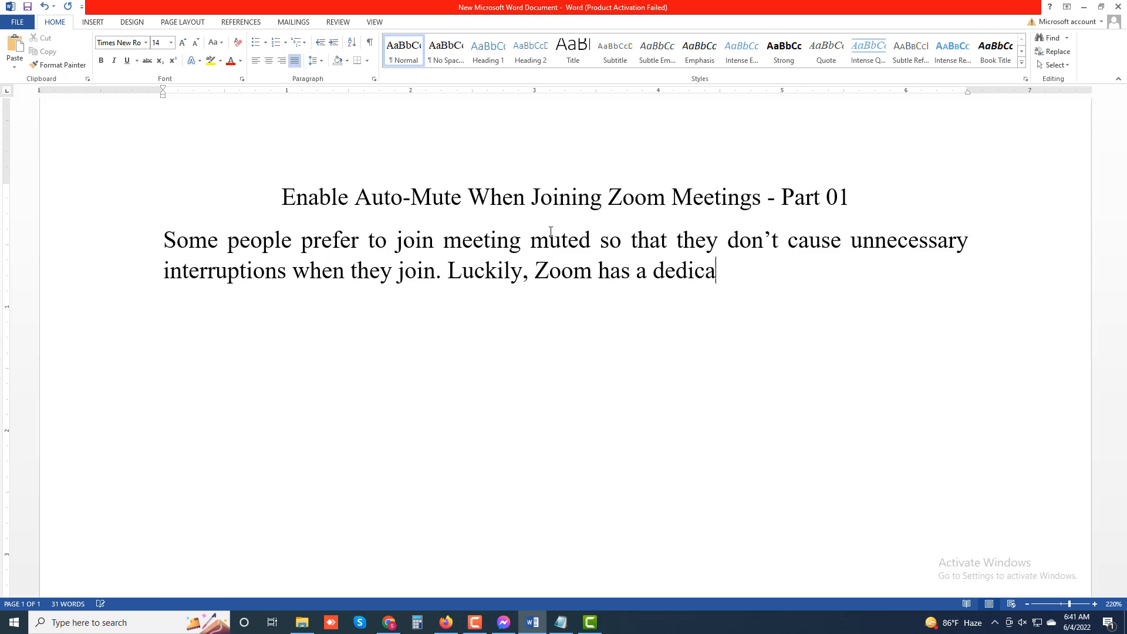
type("ted setti")
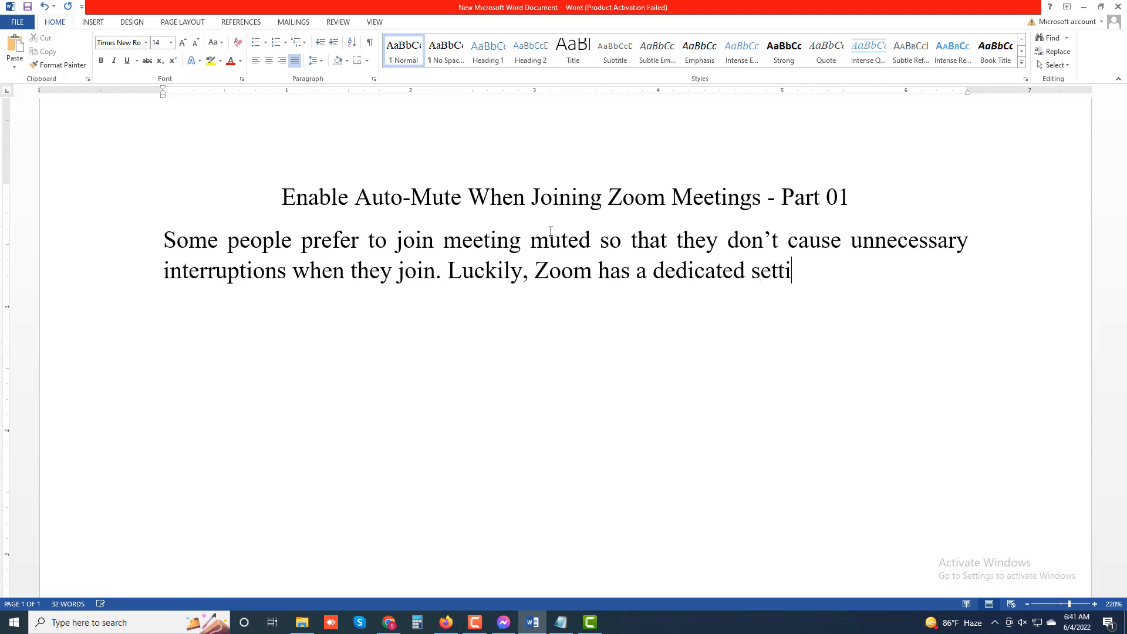
type("ng")
type("to allow users")
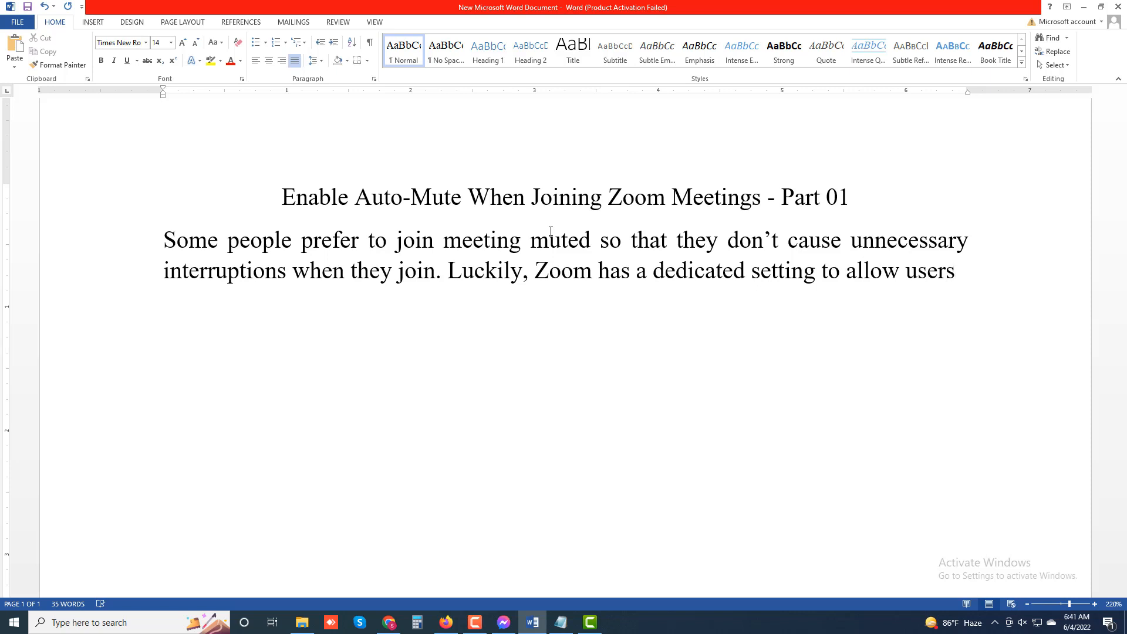
type(" to do t")
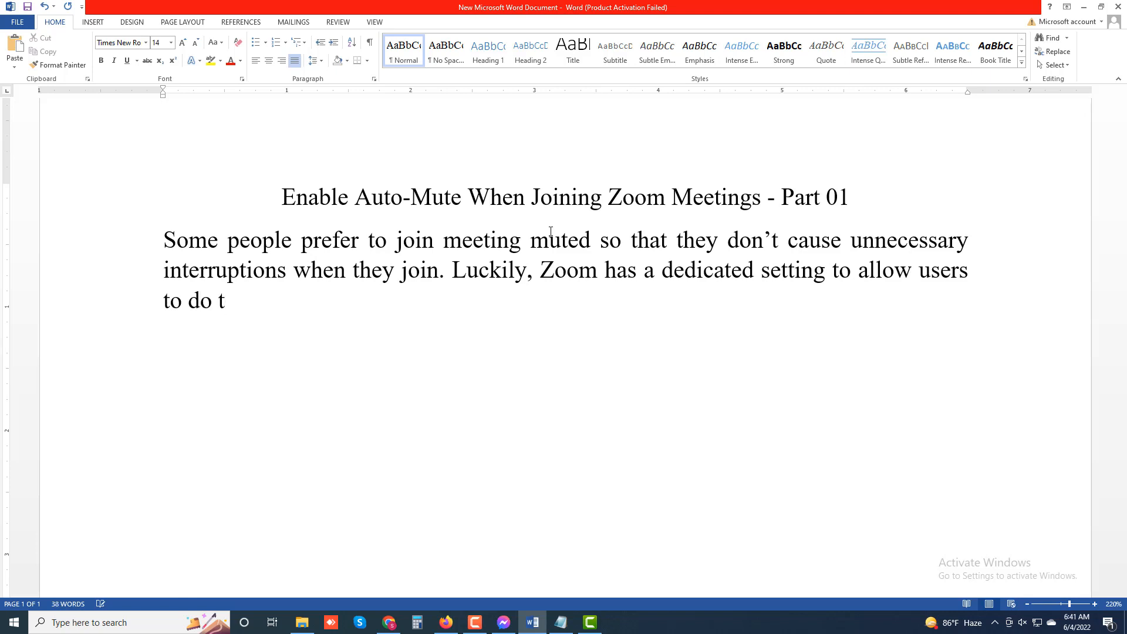
key("BackSpace")
type("just this.")
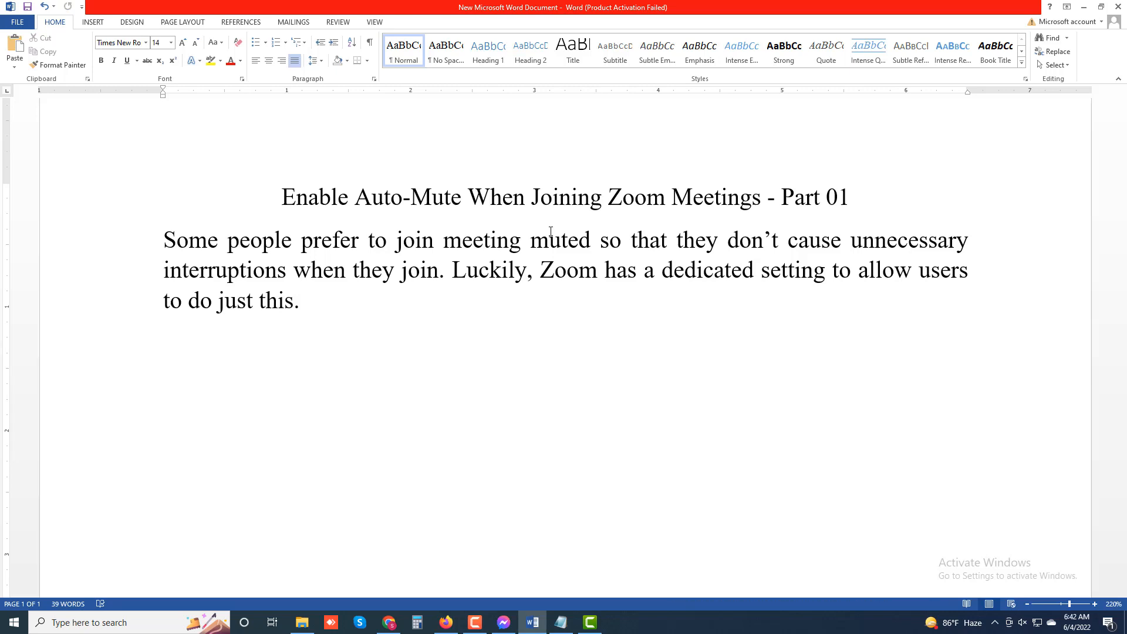
Add a new paragraph reading "To make sure you're muted whenever you join the Zoom meeting on a PC or Mac:"
type("To make")
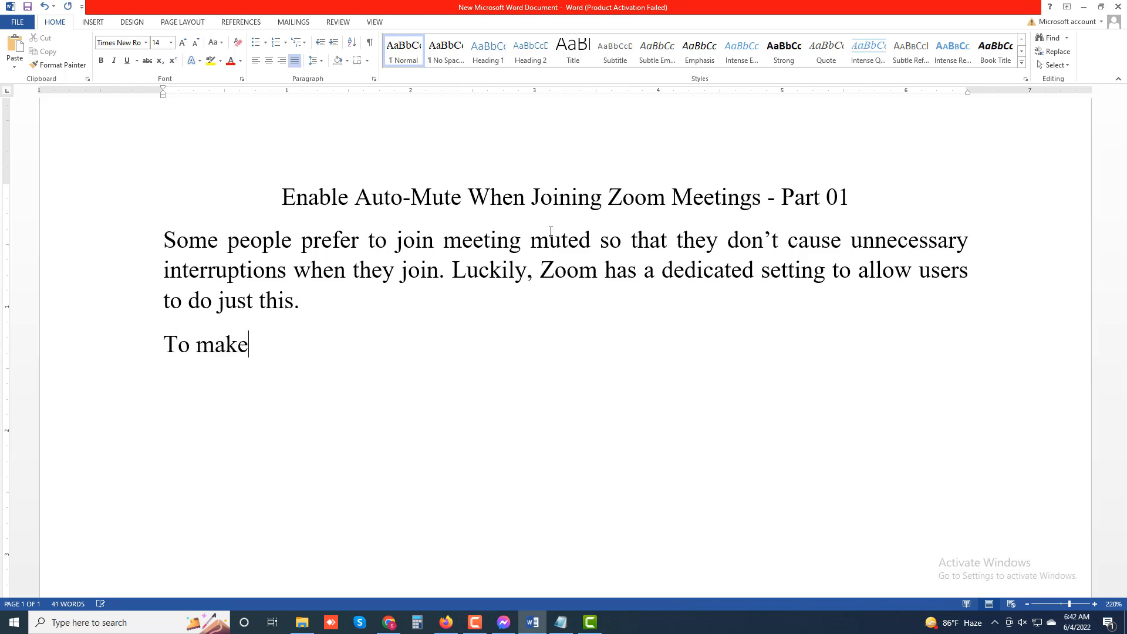
type(" sure you")
type("'re mu")
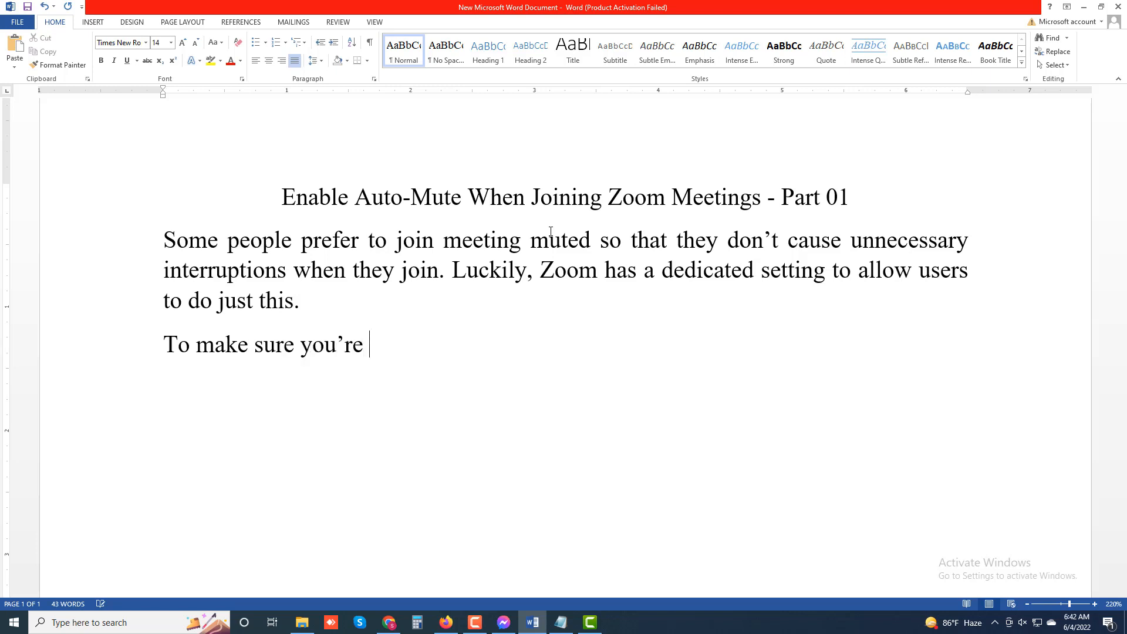
type("ted wh")
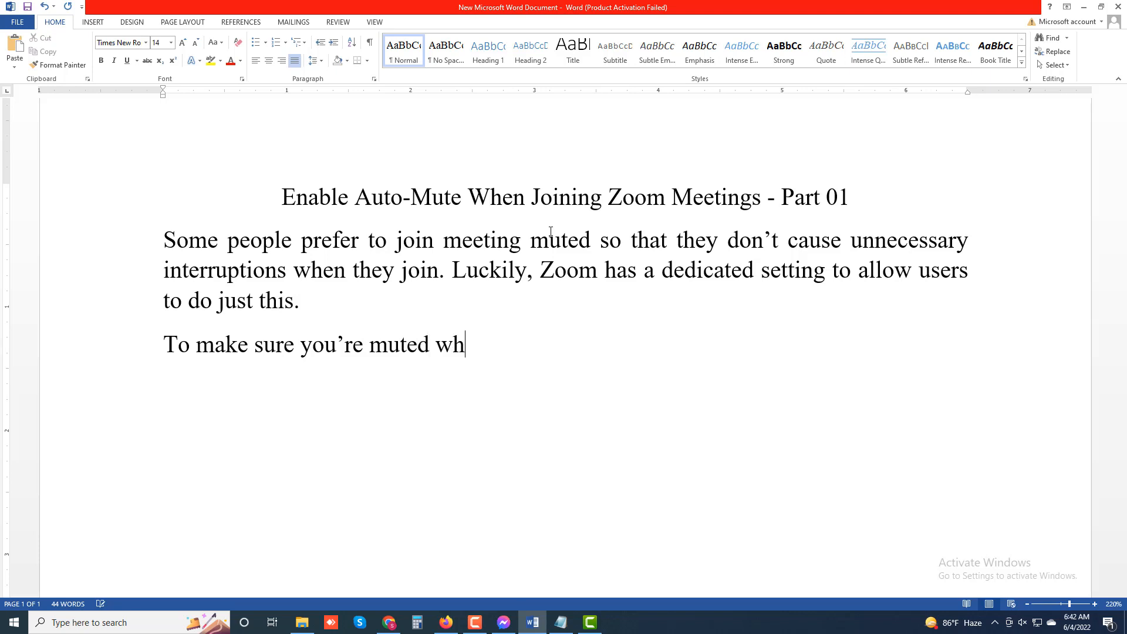
type("enever you joi")
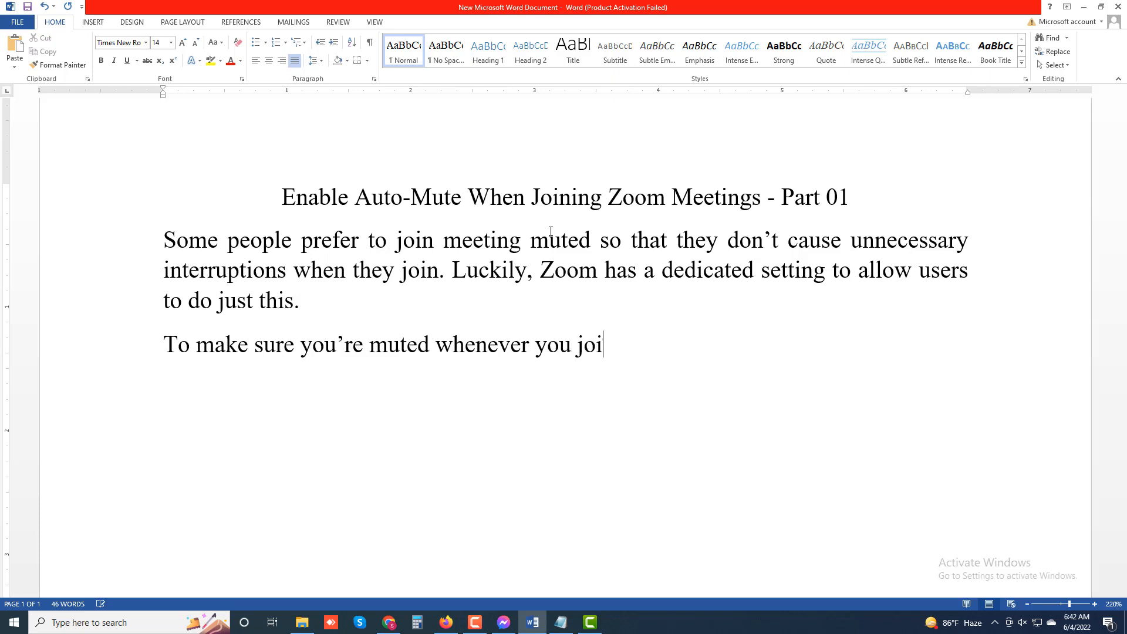
type("n the Zoom mee")
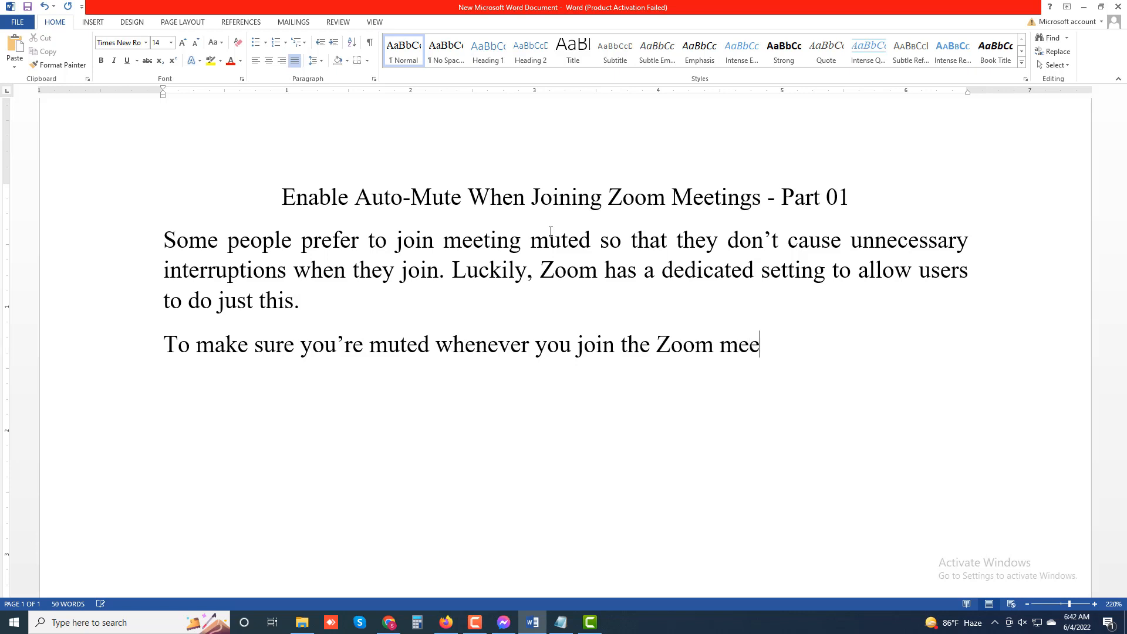
type("ting on a P")
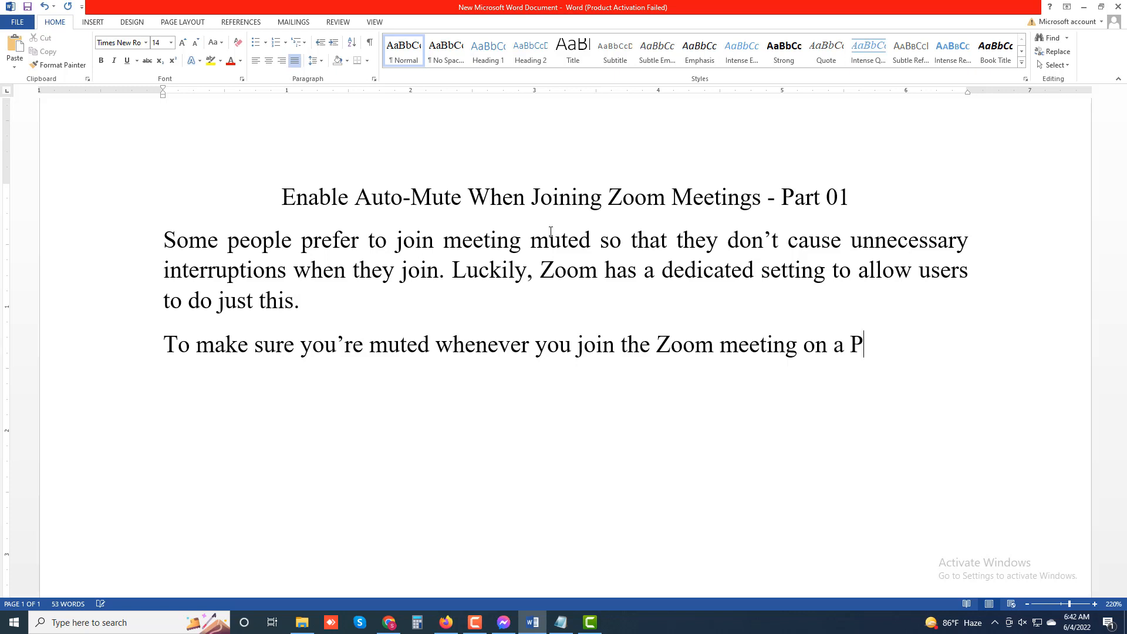
type("C or Mac:")
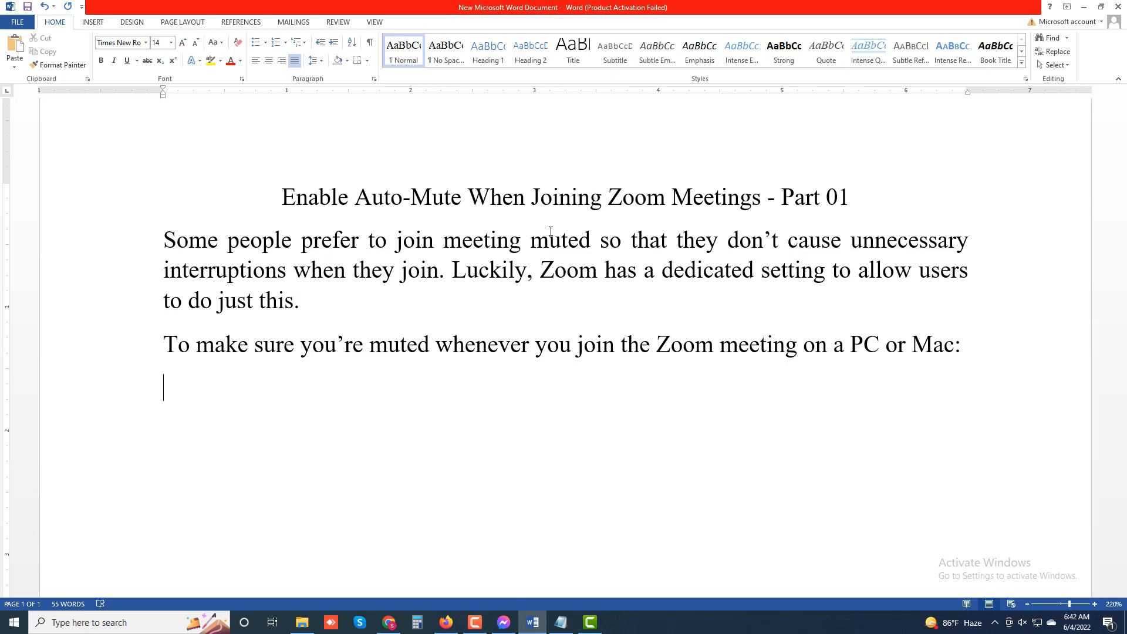
Write the first instruction on its own line as "1. Open the Zoom Desktop app"
type("1.")
type("OPe")
type("the")
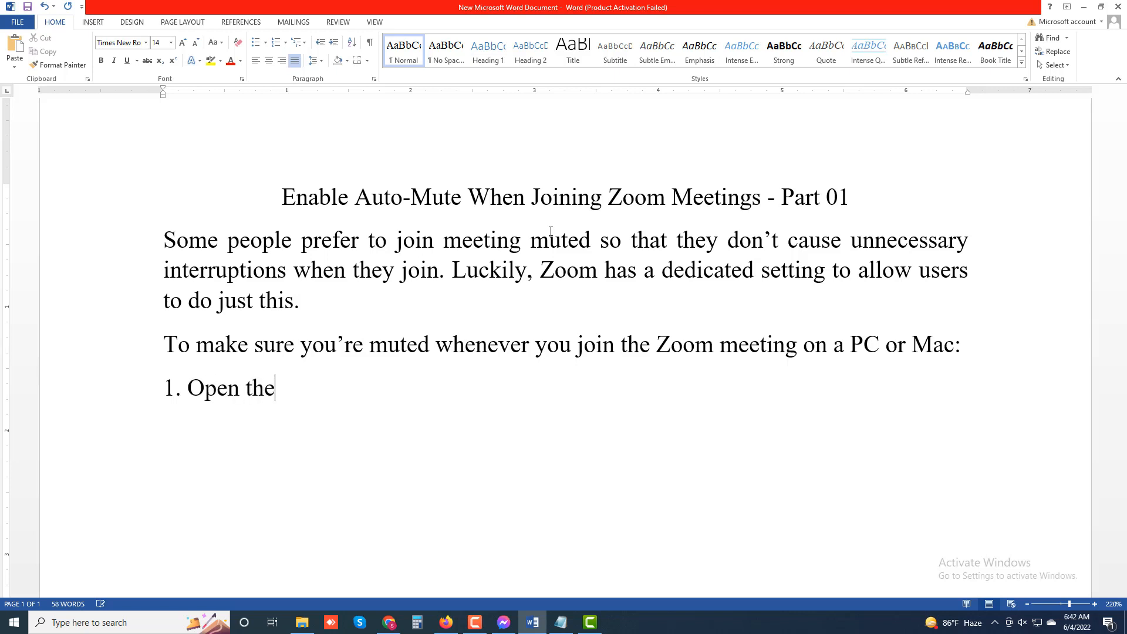
type(" Zoom Desk")
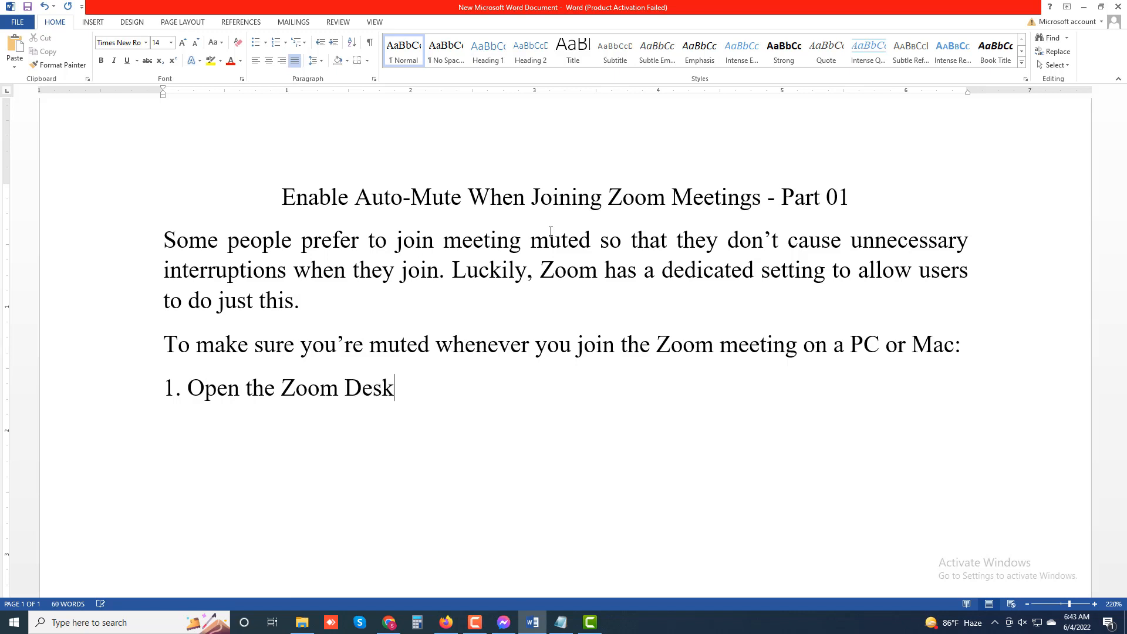
type("top app")
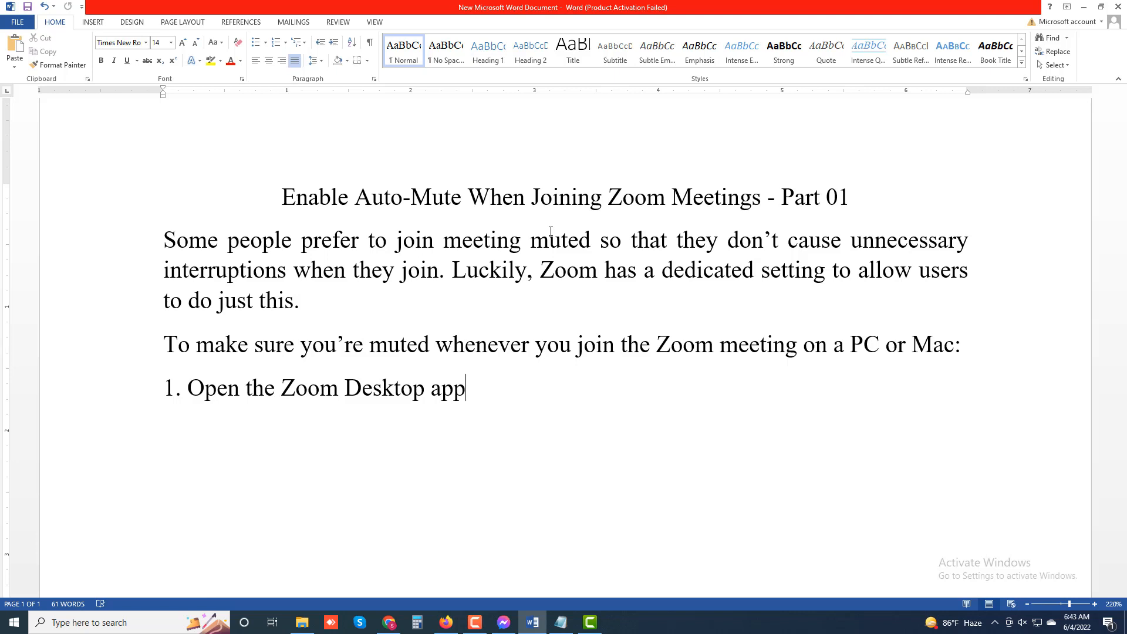
Add the second instruction on a new line as "2. Select the Settings cog icon at the top-right of the Zoom window."
key("Return")
type("2. Select")
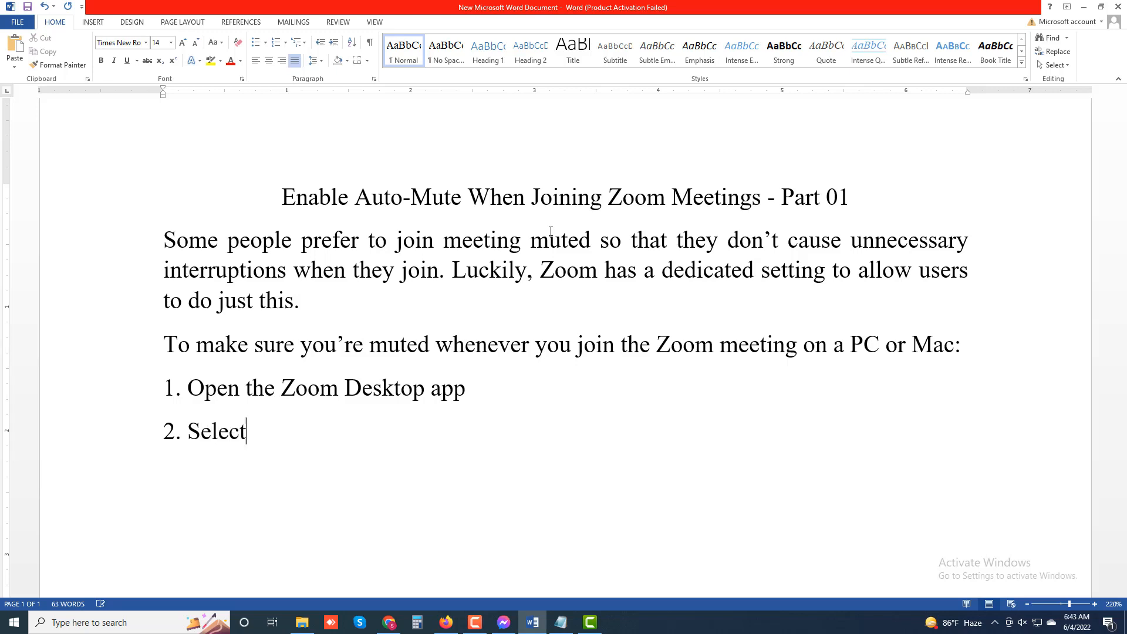
type(" the Settings")
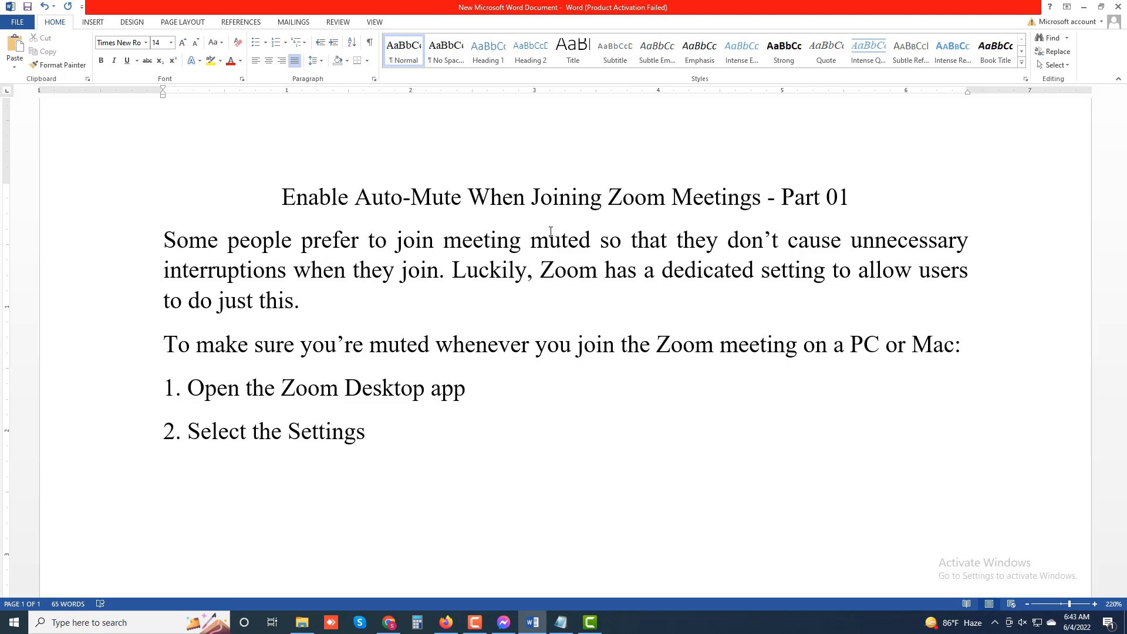
type("cog icon")
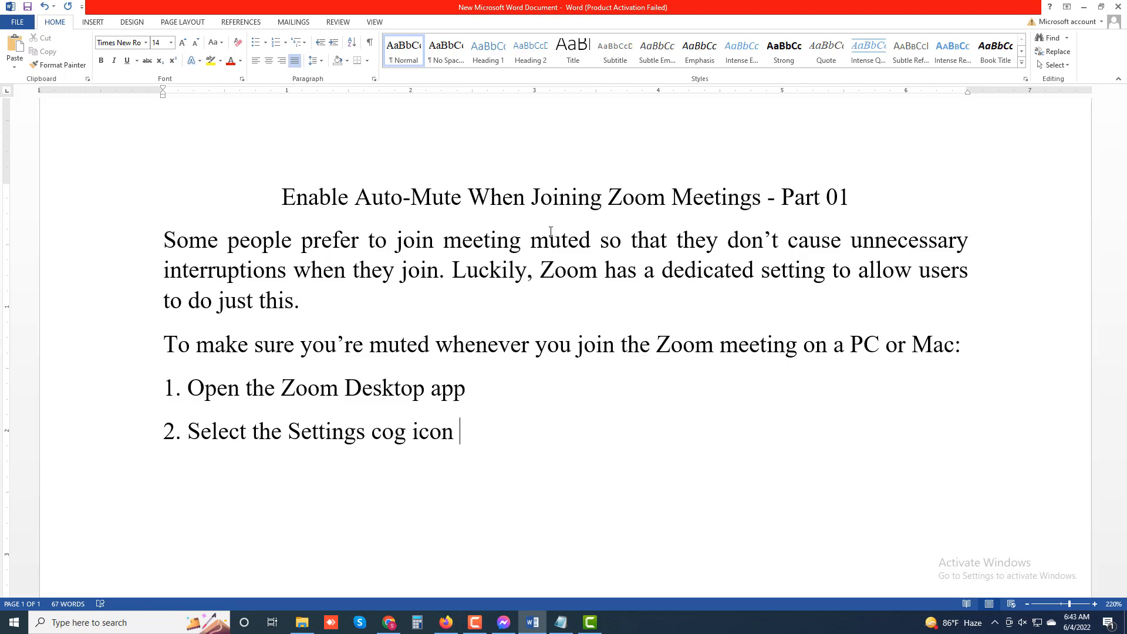
type("at the top-")
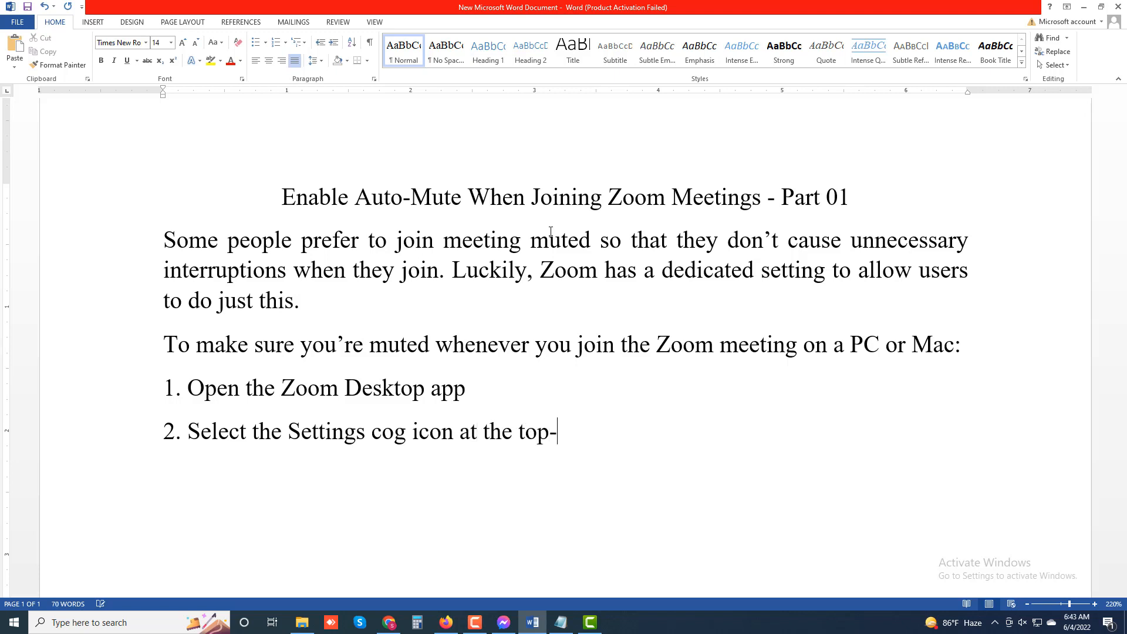
type("right of the ")
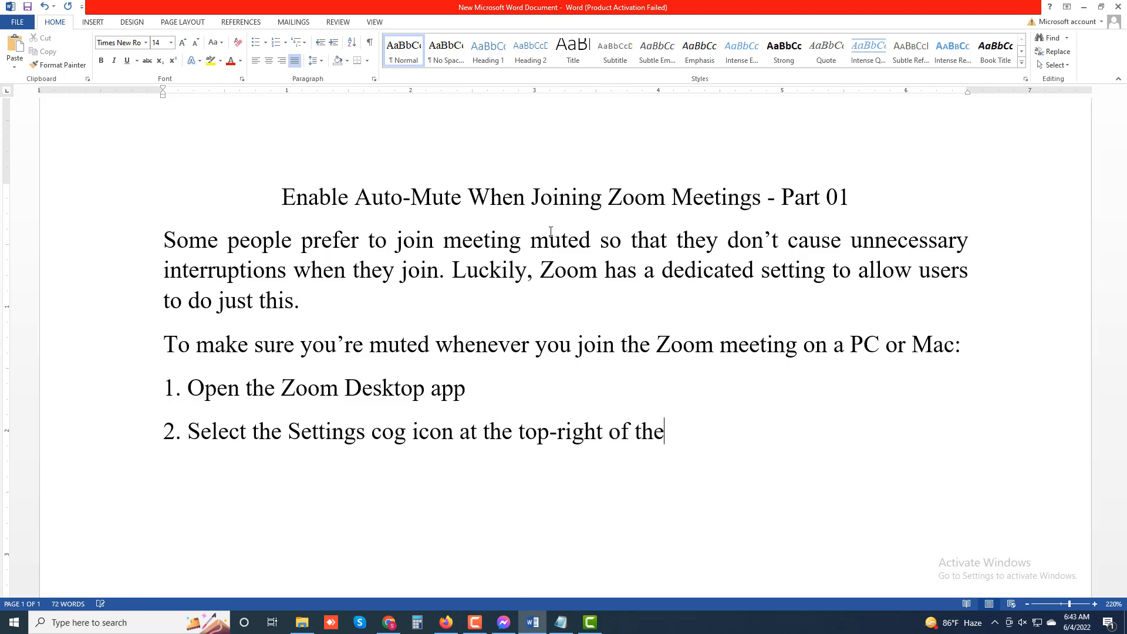
type("Zoom wind")
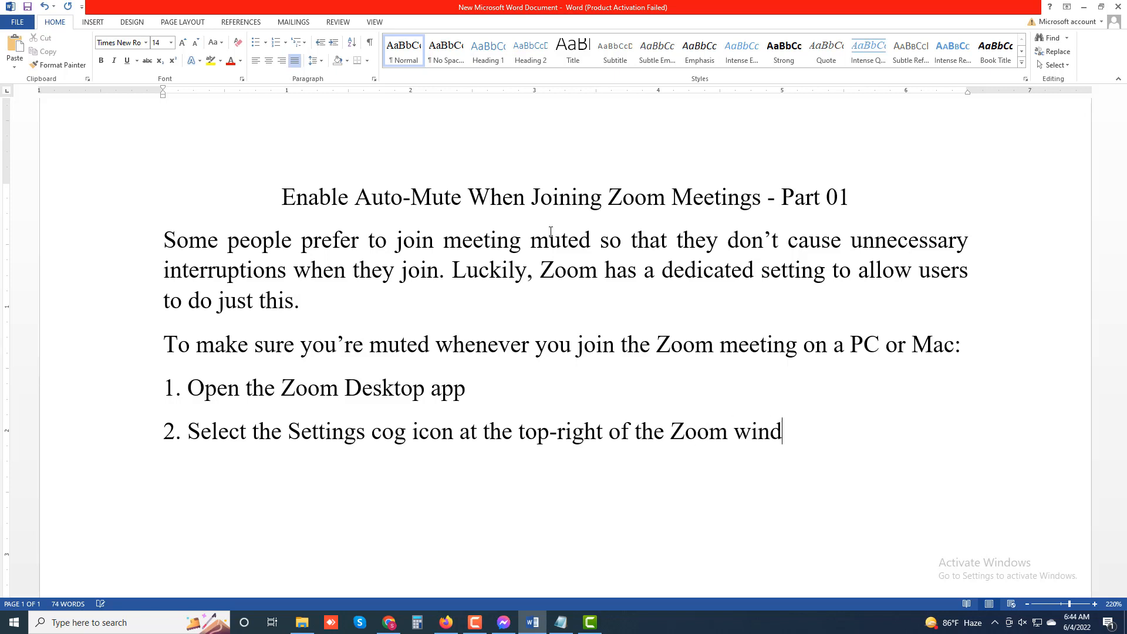
type("ow.")
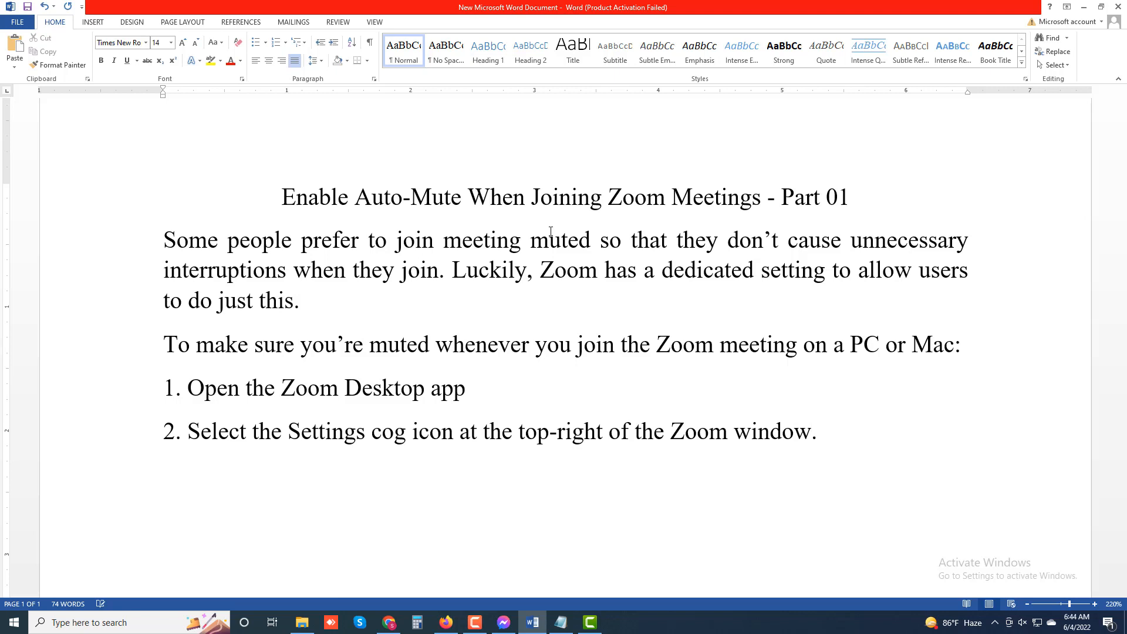